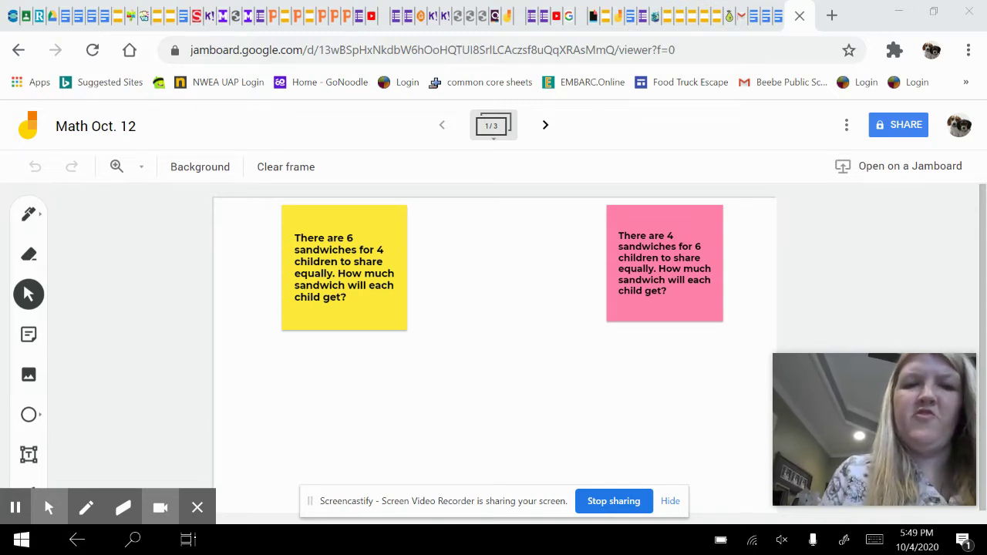
# With the freehand pen, write 6 ÷ 4 beneath the yellow sticky note
pyautogui.click(249, 334)
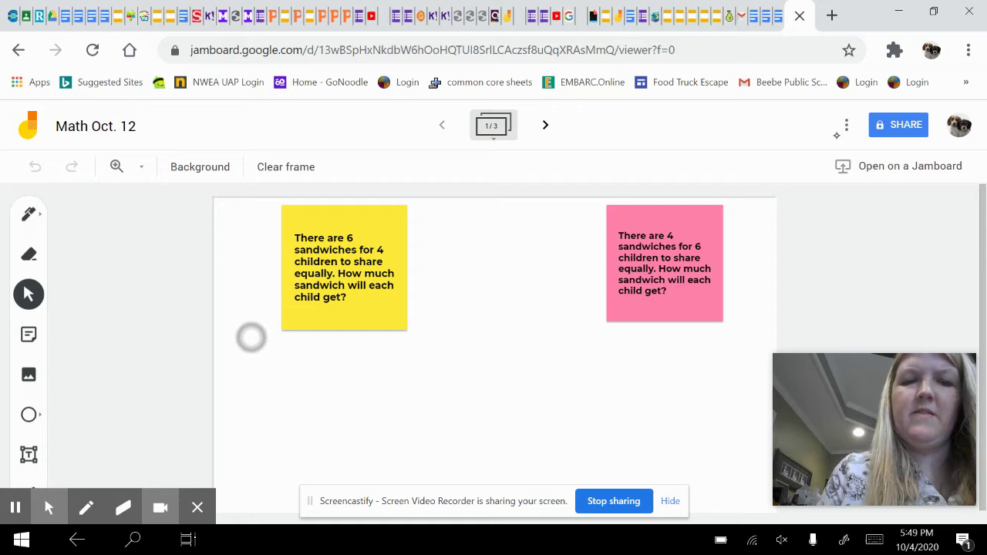
pyautogui.click(86, 508)
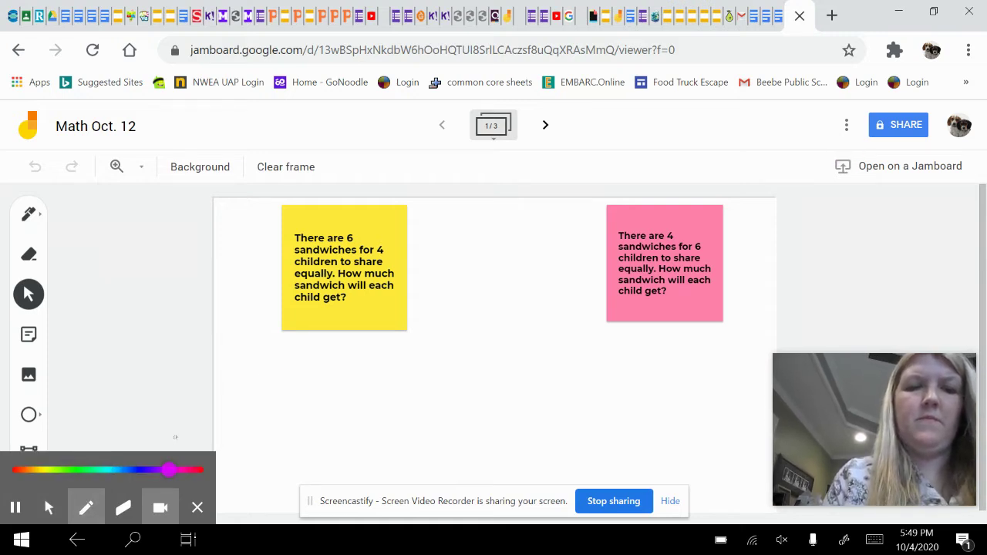
pyautogui.moveTo(269, 344); pyautogui.dragTo(274, 390)
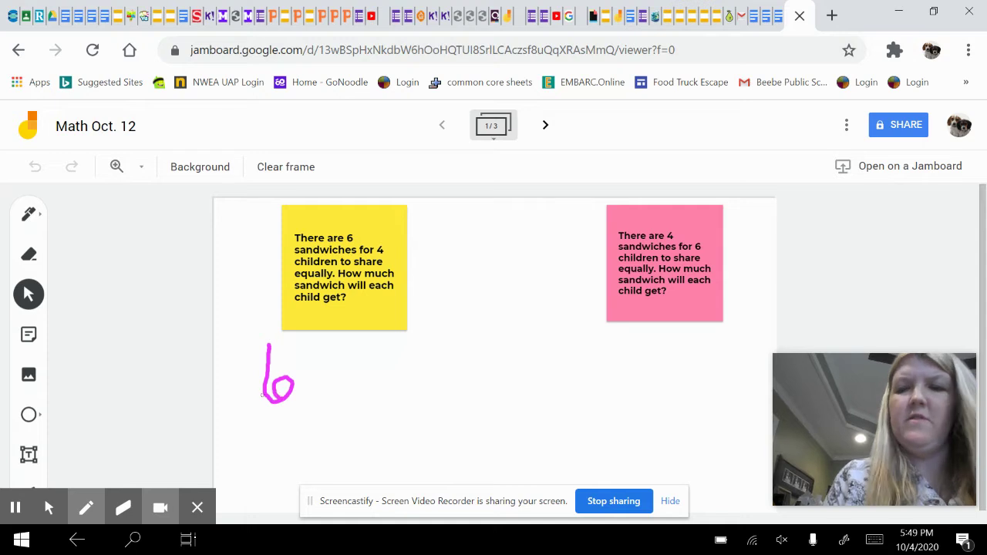
pyautogui.moveTo(308, 362)
pyautogui.mouseDown()
pyautogui.moveTo(342, 361)
pyautogui.moveTo(322, 382)
pyautogui.mouseUp()
pyautogui.click(321, 351)
pyautogui.moveTo(357, 338)
pyautogui.mouseDown()
pyautogui.moveTo(357, 362)
pyautogui.moveTo(376, 360)
pyautogui.moveTo(377, 393)
pyautogui.moveTo(401, 364)
pyautogui.moveTo(423, 378)
pyautogui.mouseUp()
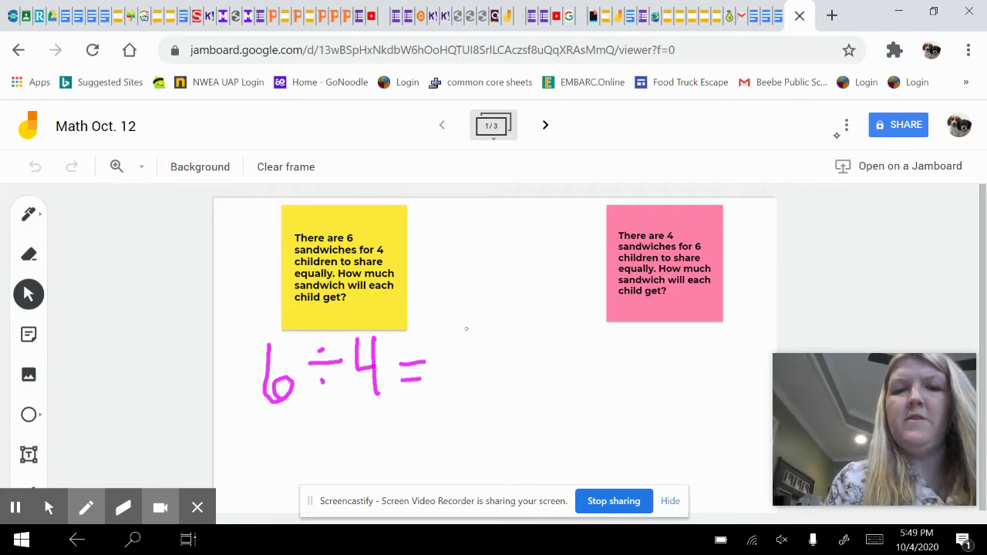
# Write = 6/4 after it and begin the mixed number 1 2/4 below
pyautogui.moveTo(467, 317)
pyautogui.mouseDown()
pyautogui.moveTo(460, 349)
pyautogui.moveTo(502, 366)
pyautogui.moveTo(488, 401)
pyautogui.mouseUp()
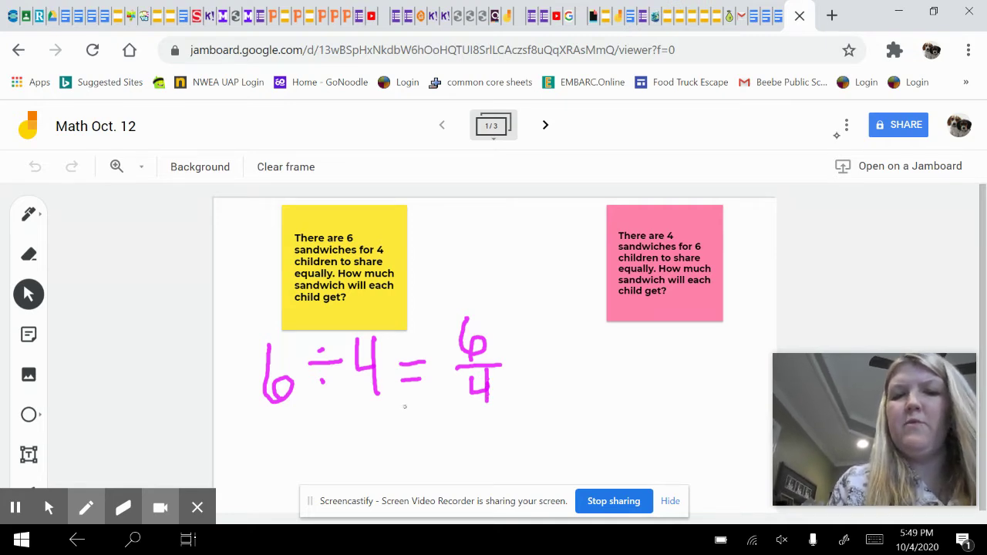
pyautogui.moveTo(404, 406); pyautogui.dragTo(416, 460)
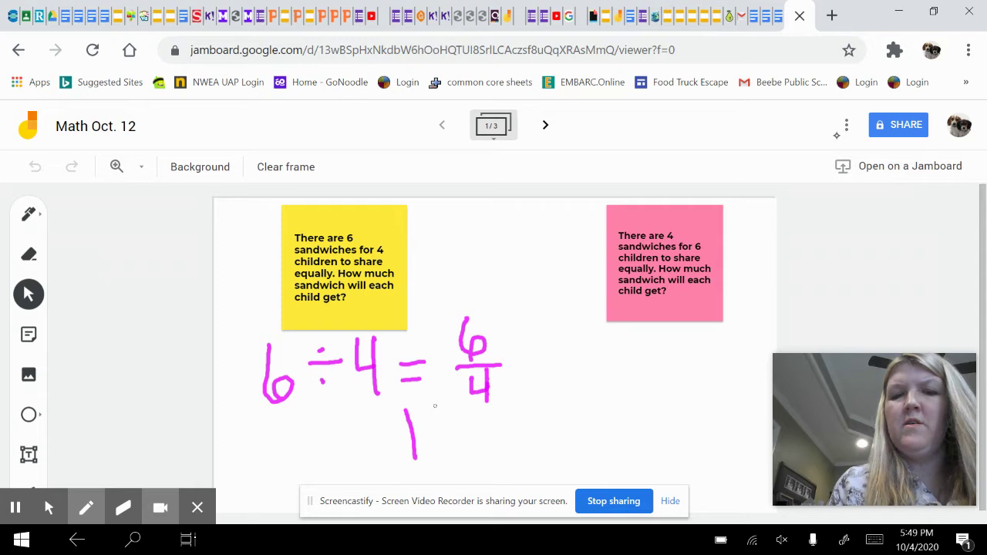
pyautogui.moveTo(433, 409)
pyautogui.mouseDown()
pyautogui.moveTo(469, 421)
pyautogui.moveTo(447, 435)
pyautogui.moveTo(459, 438)
pyautogui.moveTo(463, 467)
pyautogui.mouseUp()
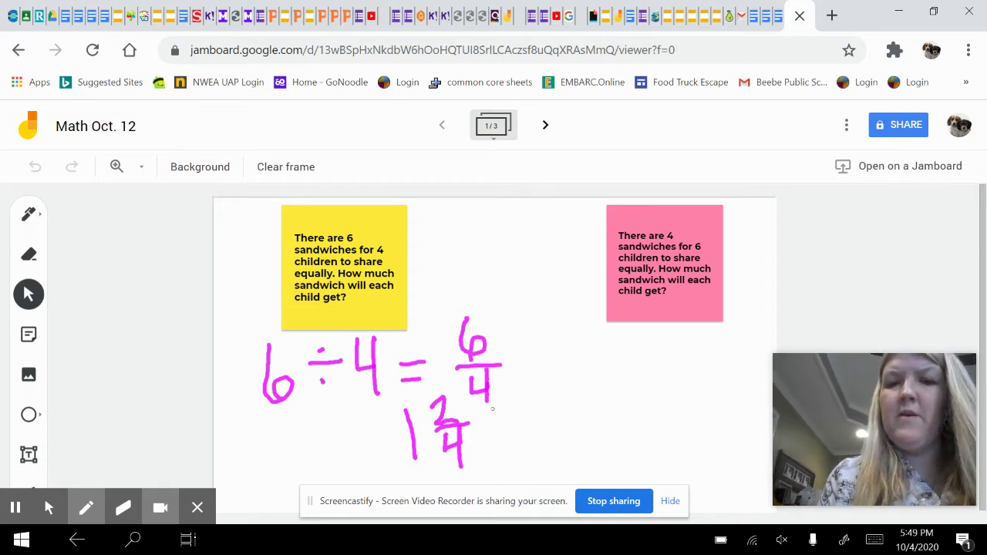
# Write 4 ÷ 6 beneath the pink sticky note
pyautogui.moveTo(584, 355)
pyautogui.mouseDown()
pyautogui.moveTo(588, 378)
pyautogui.moveTo(603, 380)
pyautogui.moveTo(616, 353)
pyautogui.moveTo(617, 396)
pyautogui.mouseUp()
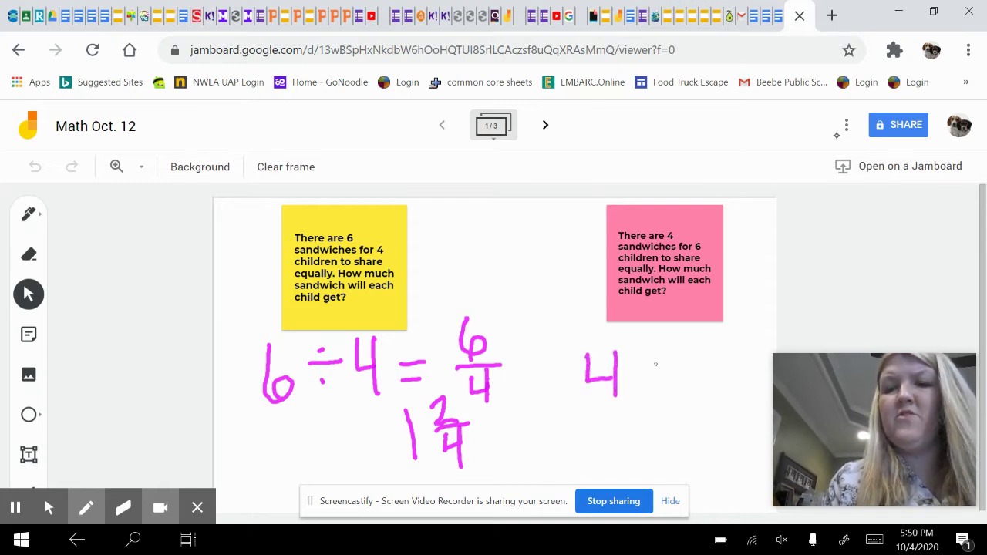
pyautogui.moveTo(643, 371); pyautogui.dragTo(665, 369)
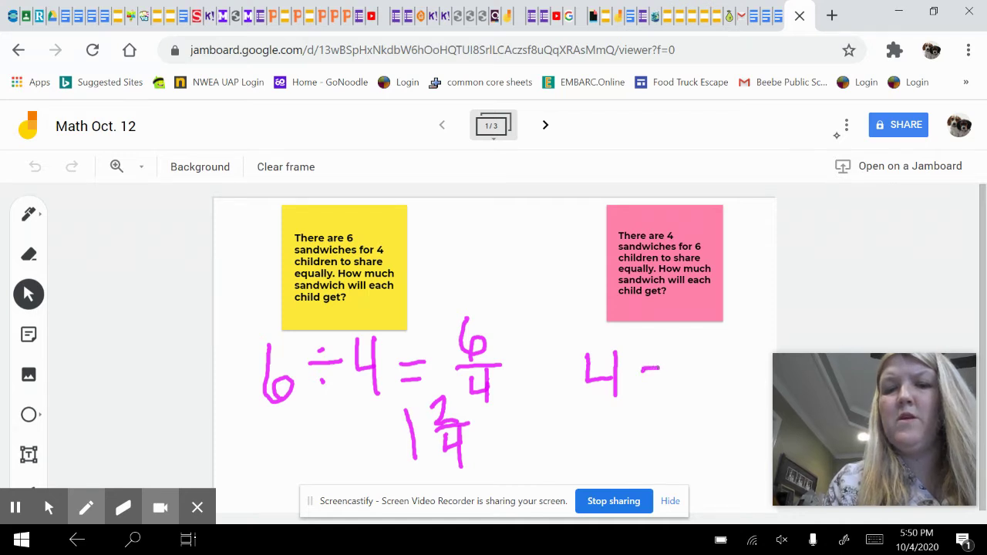
pyautogui.click(656, 351)
pyautogui.click(657, 379)
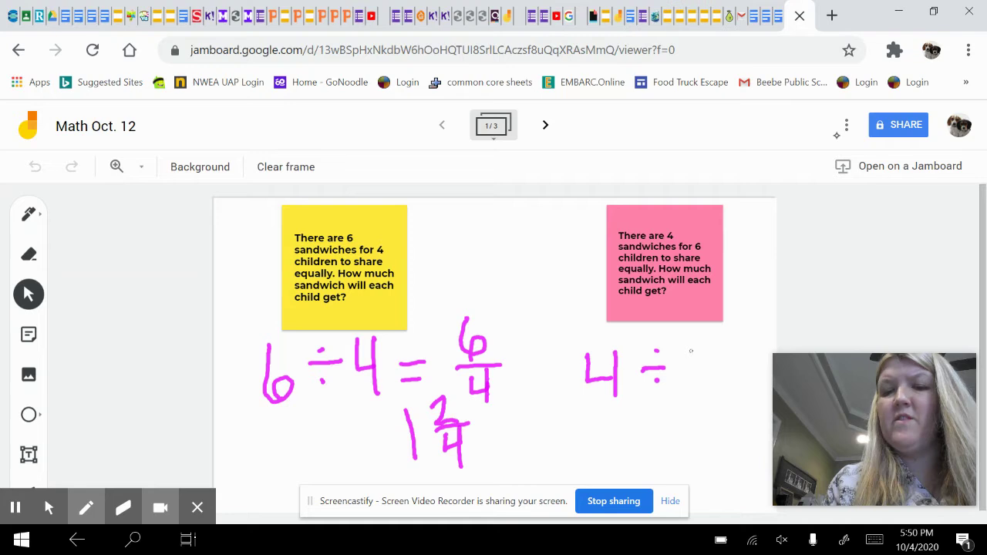
pyautogui.moveTo(693, 347)
pyautogui.mouseDown()
pyautogui.moveTo(711, 371)
pyautogui.moveTo(698, 369)
pyautogui.mouseUp()
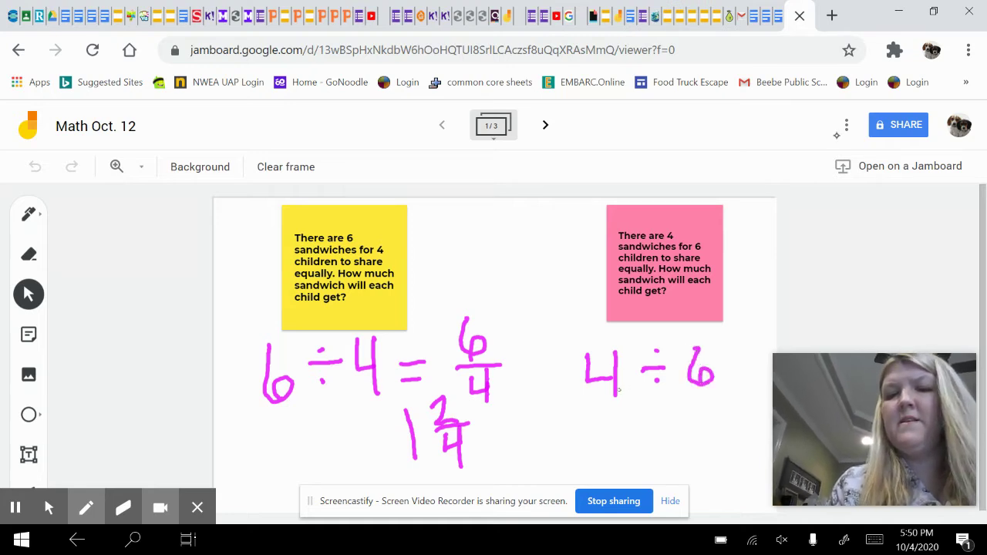
# Write the answer 4/6 below it and switch to the mouse pointer with Alt+M
pyautogui.moveTo(618, 404)
pyautogui.mouseDown()
pyautogui.moveTo(623, 422)
pyautogui.moveTo(650, 421)
pyautogui.mouseUp()
pyautogui.moveTo(646, 393)
pyautogui.mouseDown()
pyautogui.moveTo(653, 427)
pyautogui.moveTo(676, 421)
pyautogui.moveTo(661, 456)
pyautogui.moveTo(652, 445)
pyautogui.mouseUp()
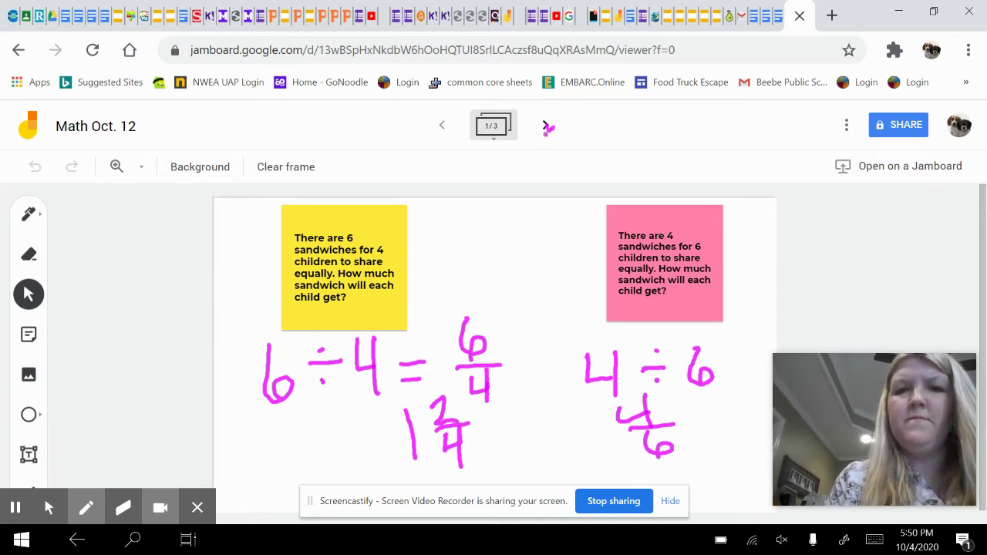
pyautogui.hotkey('alt', 'm')
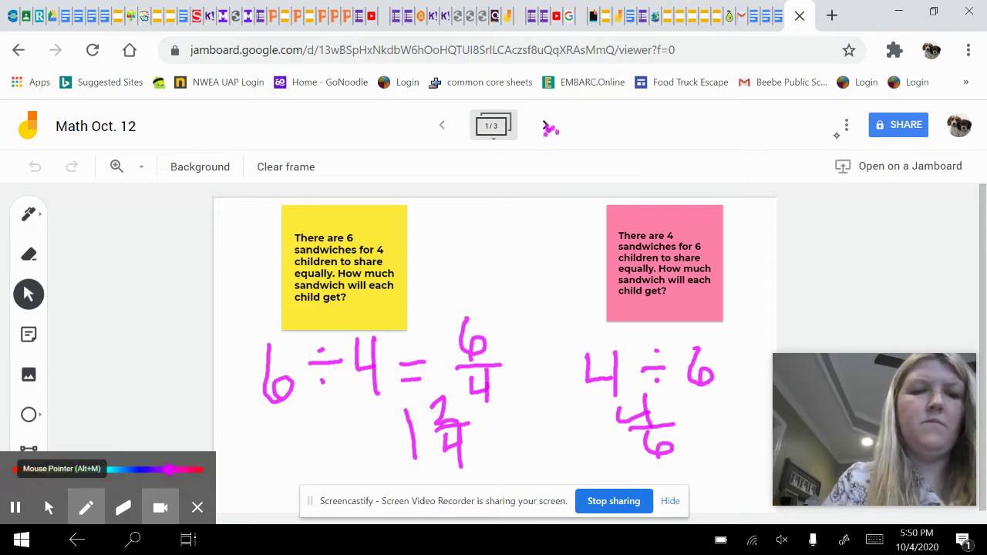
# Go to the next frame and write 1/4 at its left side with the pen
pyautogui.click(546, 125)
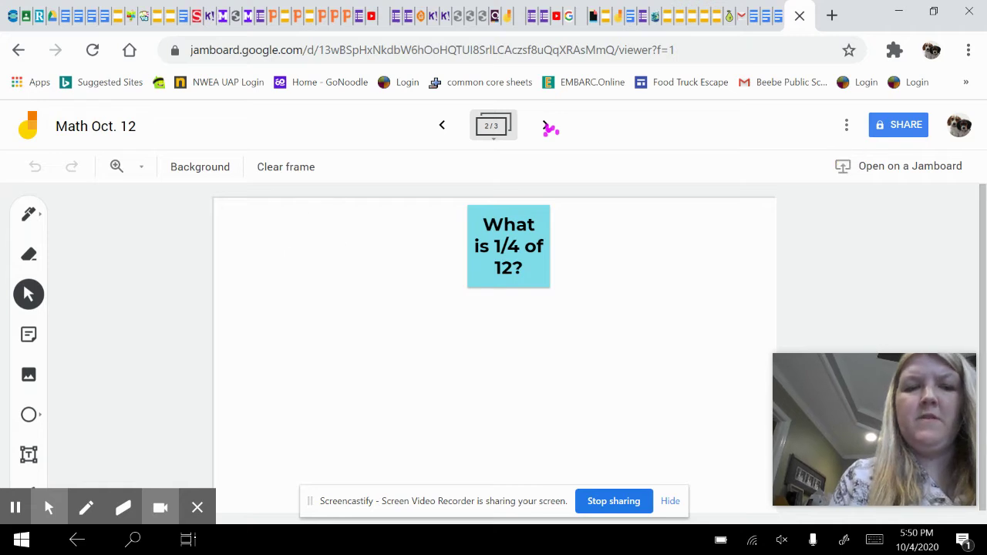
pyautogui.hotkey('alt', 'p')
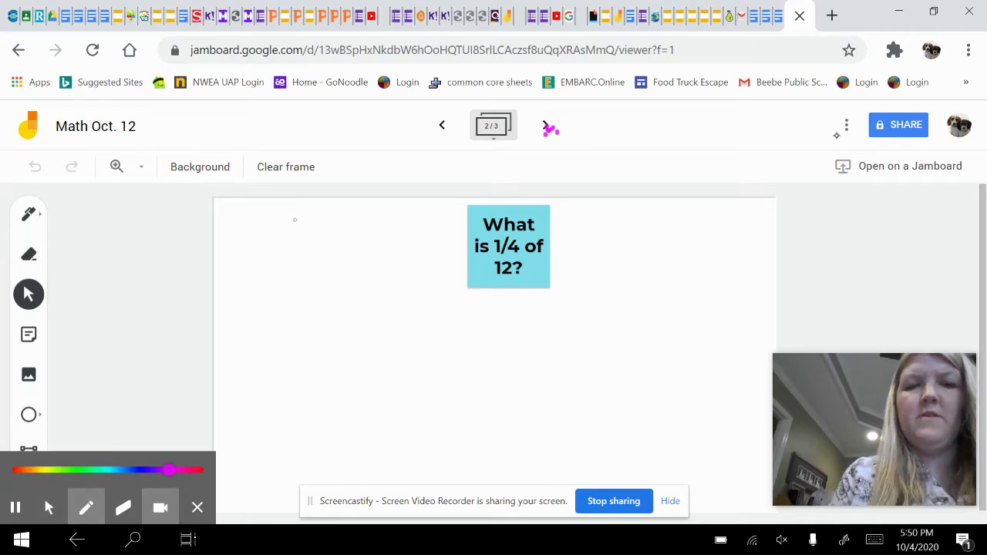
pyautogui.moveTo(300, 218)
pyautogui.mouseDown()
pyautogui.moveTo(308, 261)
pyautogui.moveTo(332, 259)
pyautogui.mouseUp()
pyautogui.moveTo(297, 266)
pyautogui.mouseDown()
pyautogui.moveTo(315, 287)
pyautogui.moveTo(314, 311)
pyautogui.mouseUp()
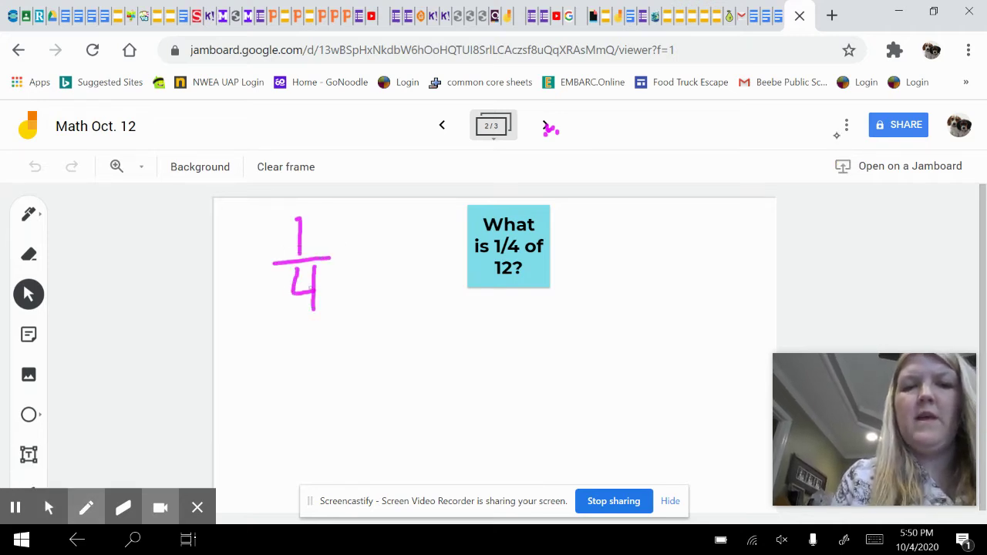
# Draw twelve circles in three rows of four beneath the blue note
pyautogui.moveTo(407, 320)
pyautogui.mouseDown()
pyautogui.moveTo(395, 332)
pyautogui.moveTo(408, 320)
pyautogui.moveTo(458, 321)
pyautogui.moveTo(457, 335)
pyautogui.moveTo(467, 317)
pyautogui.moveTo(519, 324)
pyautogui.moveTo(594, 310)
pyautogui.mouseUp()
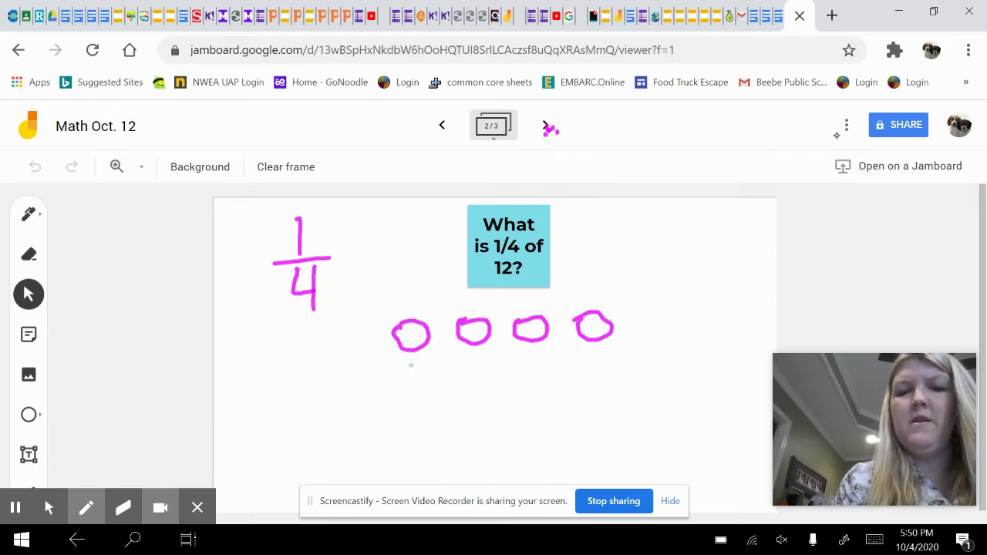
pyautogui.moveTo(417, 366)
pyautogui.mouseDown()
pyautogui.moveTo(442, 387)
pyautogui.moveTo(423, 367)
pyautogui.mouseUp()
pyautogui.moveTo(490, 368)
pyautogui.mouseDown()
pyautogui.moveTo(504, 390)
pyautogui.moveTo(494, 366)
pyautogui.mouseUp()
pyautogui.moveTo(547, 356)
pyautogui.mouseDown()
pyautogui.moveTo(543, 364)
pyautogui.moveTo(613, 351)
pyautogui.mouseUp()
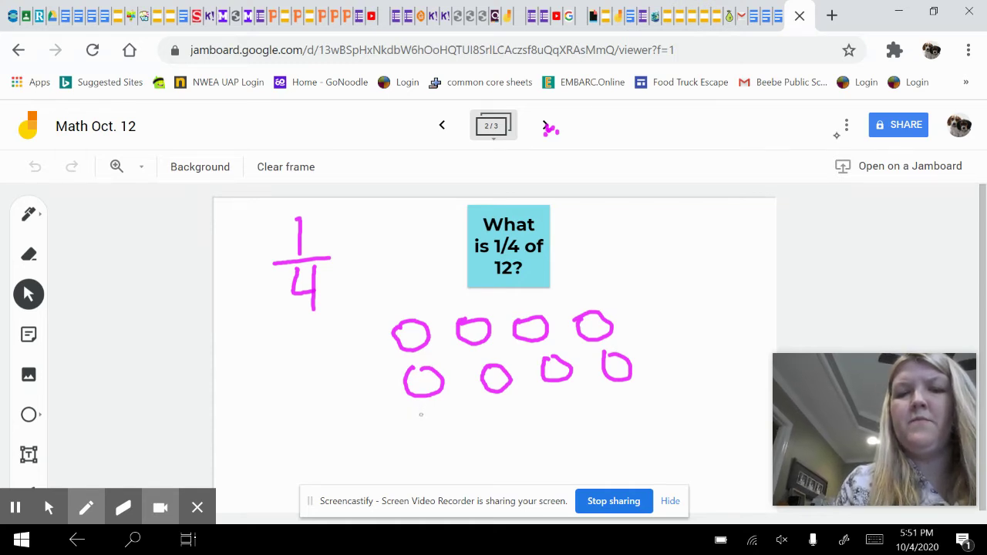
pyautogui.moveTo(424, 413)
pyautogui.mouseDown()
pyautogui.moveTo(418, 434)
pyautogui.moveTo(427, 413)
pyautogui.mouseUp()
pyautogui.moveTo(505, 409); pyautogui.dragTo(509, 411)
pyautogui.moveTo(569, 404); pyautogui.dragTo(634, 401)
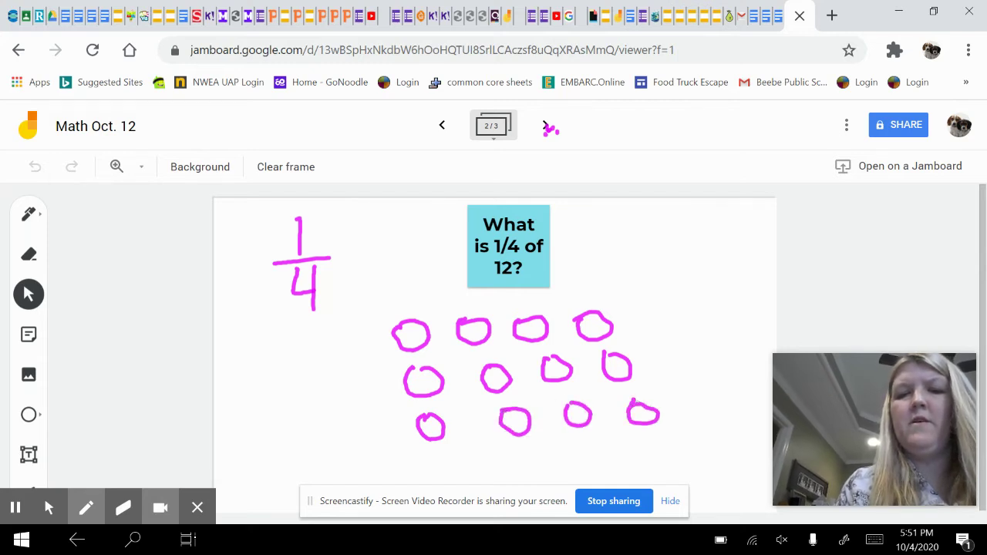
# Draw three lines dividing the twelve circles into four groups
pyautogui.moveTo(449, 307); pyautogui.dragTo(470, 467)
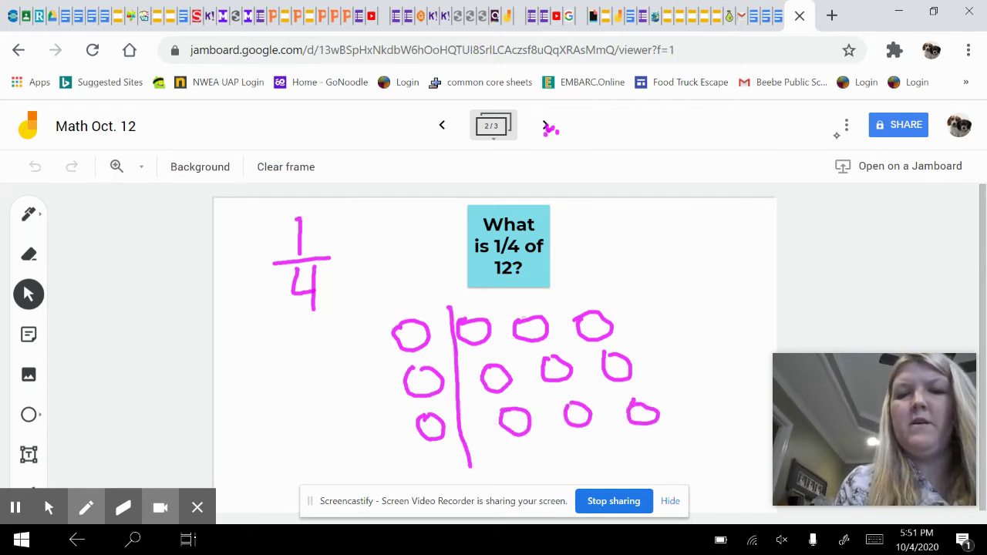
pyautogui.moveTo(513, 296); pyautogui.dragTo(553, 466)
pyautogui.moveTo(571, 294); pyautogui.dragTo(632, 453)
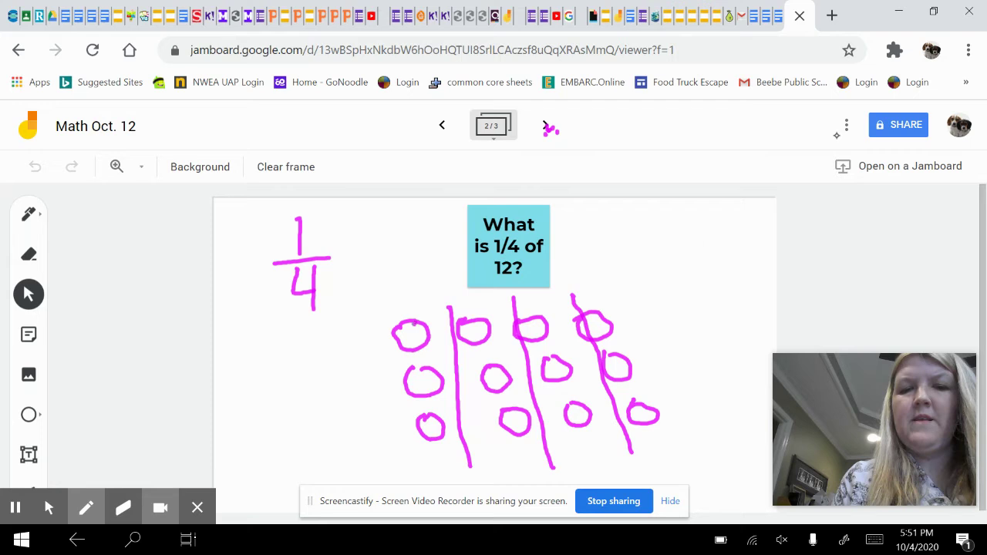
pyautogui.moveTo(392, 315)
pyautogui.mouseDown()
pyautogui.moveTo(416, 279)
pyautogui.moveTo(452, 312)
pyautogui.moveTo(388, 309)
pyautogui.moveTo(398, 316)
pyautogui.mouseUp()
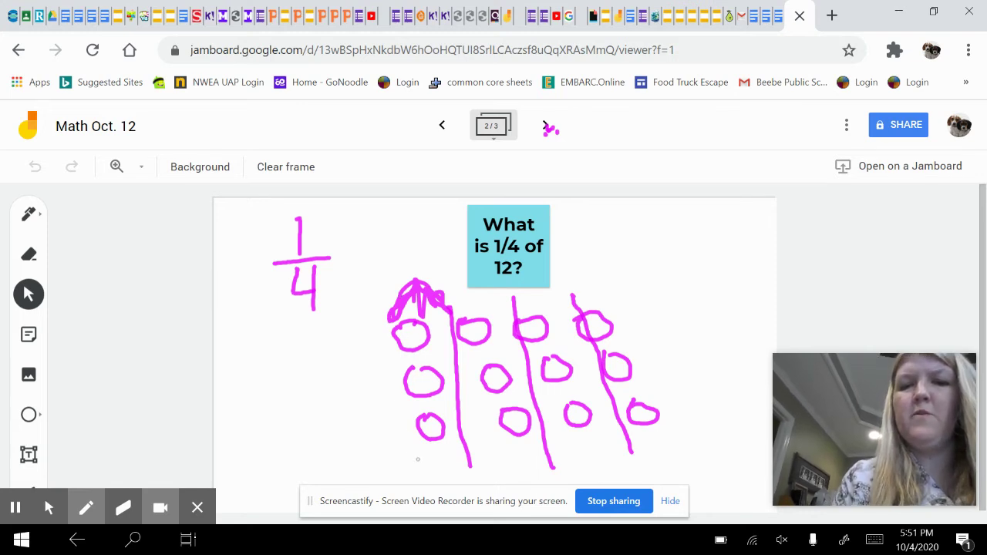
# Write 1/4 of 12 = 3 beside the note, then advance to the third frame
pyautogui.moveTo(606, 218)
pyautogui.mouseDown()
pyautogui.moveTo(609, 253)
pyautogui.moveTo(630, 250)
pyautogui.moveTo(628, 271)
pyautogui.mouseUp()
pyautogui.moveTo(631, 250); pyautogui.dragTo(633, 290)
pyautogui.moveTo(669, 232)
pyautogui.mouseDown()
pyautogui.moveTo(698, 264)
pyautogui.moveTo(704, 237)
pyautogui.mouseUp()
pyautogui.moveTo(743, 218)
pyautogui.mouseDown()
pyautogui.moveTo(744, 262)
pyautogui.moveTo(792, 253)
pyautogui.mouseUp()
pyautogui.moveTo(701, 235); pyautogui.dragTo(731, 232)
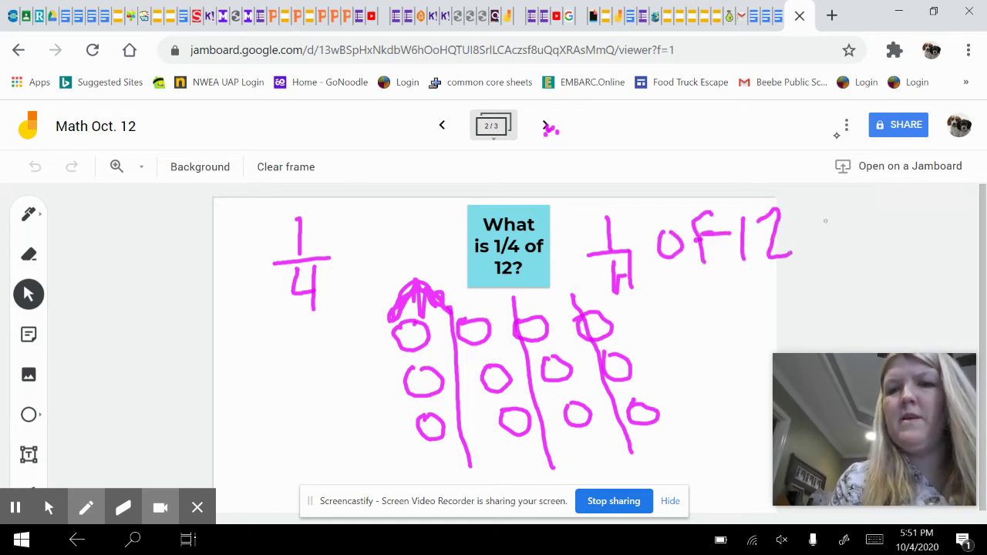
pyautogui.moveTo(823, 219); pyautogui.dragTo(850, 218)
pyautogui.moveTo(825, 238); pyautogui.dragTo(853, 235)
pyautogui.moveTo(887, 207)
pyautogui.mouseDown()
pyautogui.moveTo(904, 228)
pyautogui.moveTo(883, 250)
pyautogui.mouseUp()
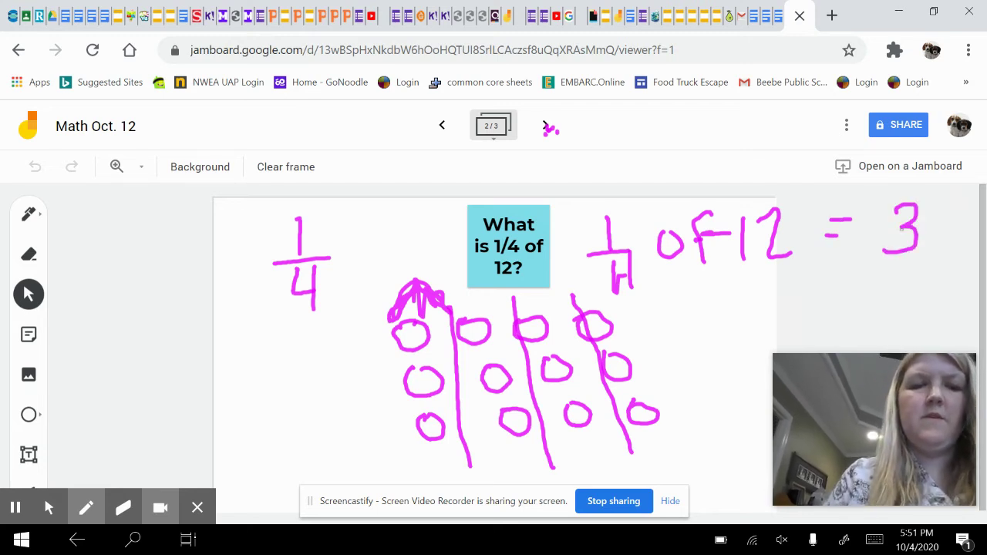
pyautogui.click(49, 507)
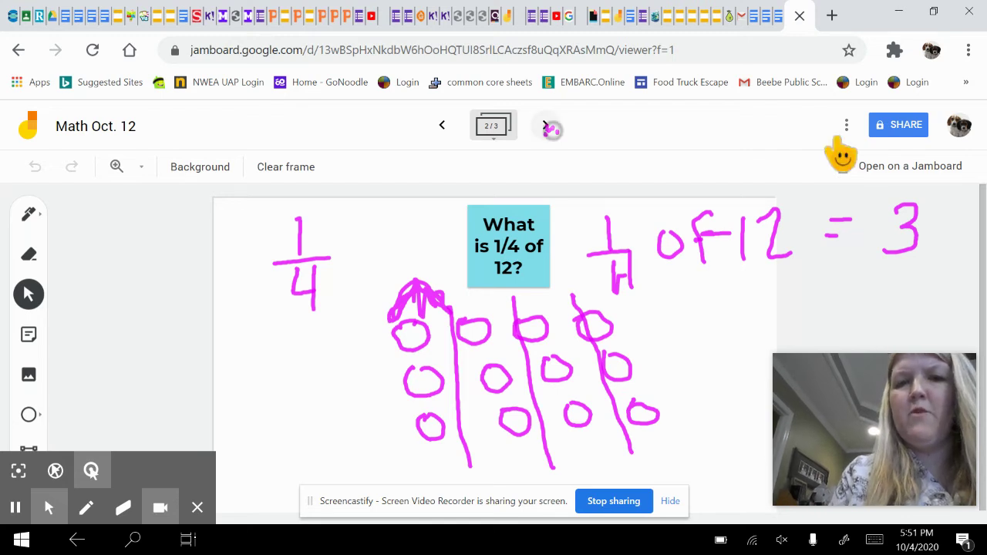
pyautogui.click(546, 126)
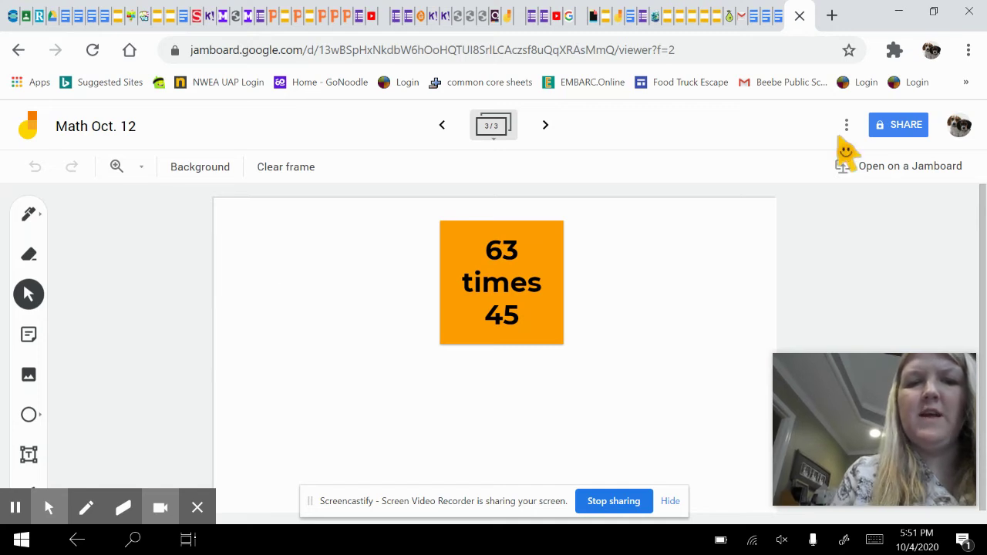
# Draw a rectangle split into four boxes left of the 63 times 45 note
pyautogui.hotkey('alt', 'p')
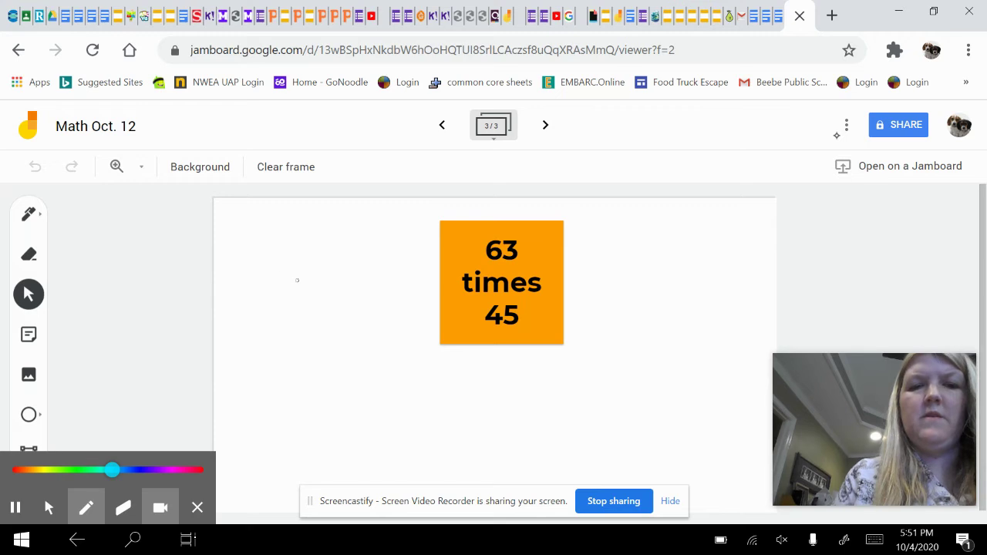
pyautogui.moveTo(297, 279)
pyautogui.mouseDown()
pyautogui.moveTo(389, 275)
pyautogui.moveTo(256, 291)
pyautogui.moveTo(270, 421)
pyautogui.moveTo(422, 411)
pyautogui.moveTo(417, 290)
pyautogui.mouseUp()
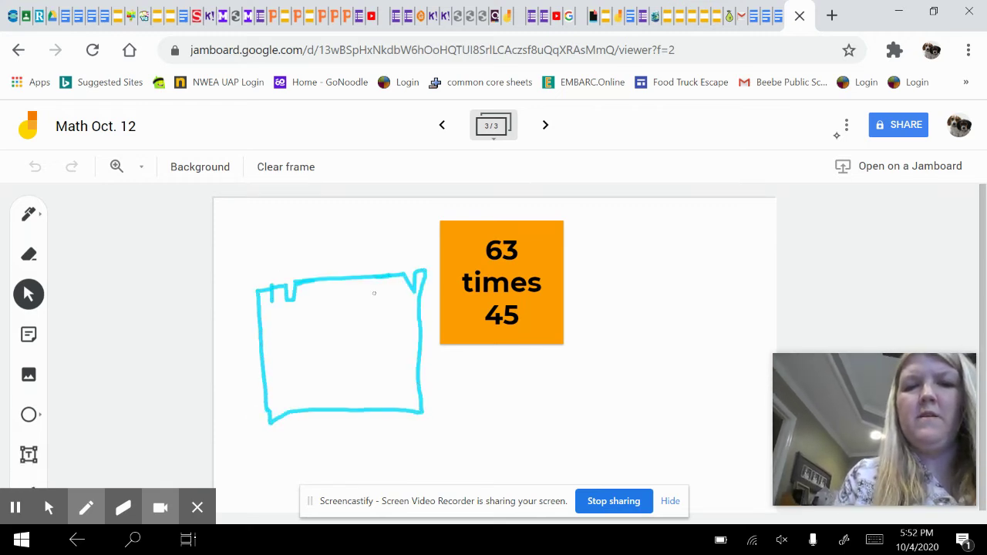
pyautogui.moveTo(342, 276); pyautogui.dragTo(351, 409)
pyautogui.moveTo(266, 360); pyautogui.dragTo(441, 336)
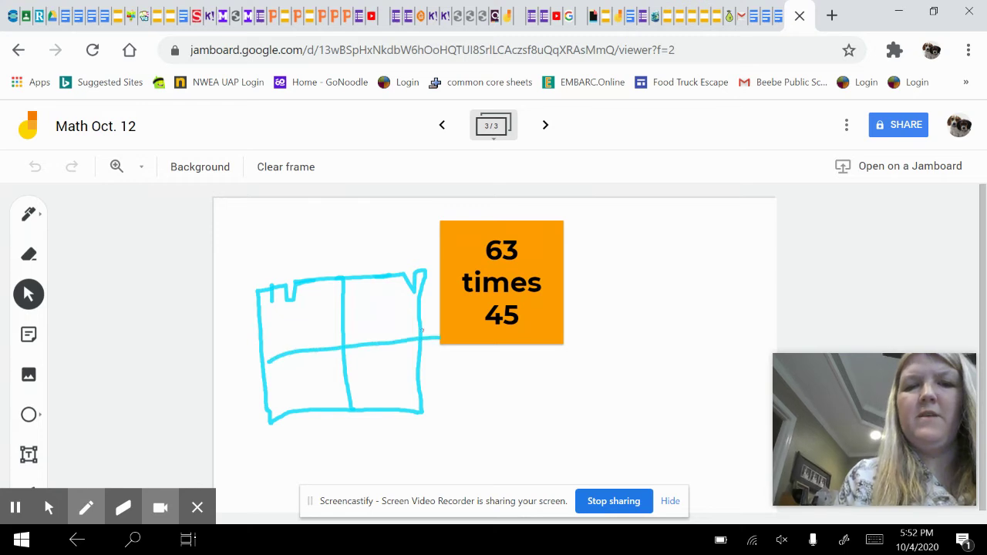
# Label the columns 60 and 3 and the rows 40 and 5
pyautogui.moveTo(281, 226); pyautogui.dragTo(287, 266)
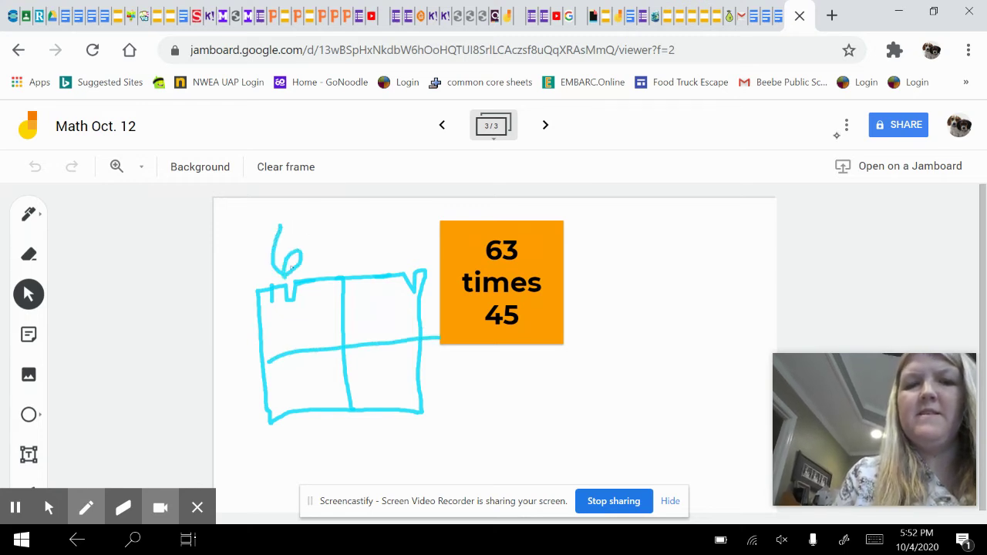
pyautogui.moveTo(319, 231); pyautogui.dragTo(314, 231)
pyautogui.moveTo(368, 225)
pyautogui.mouseDown()
pyautogui.moveTo(387, 235)
pyautogui.moveTo(368, 260)
pyautogui.mouseUp()
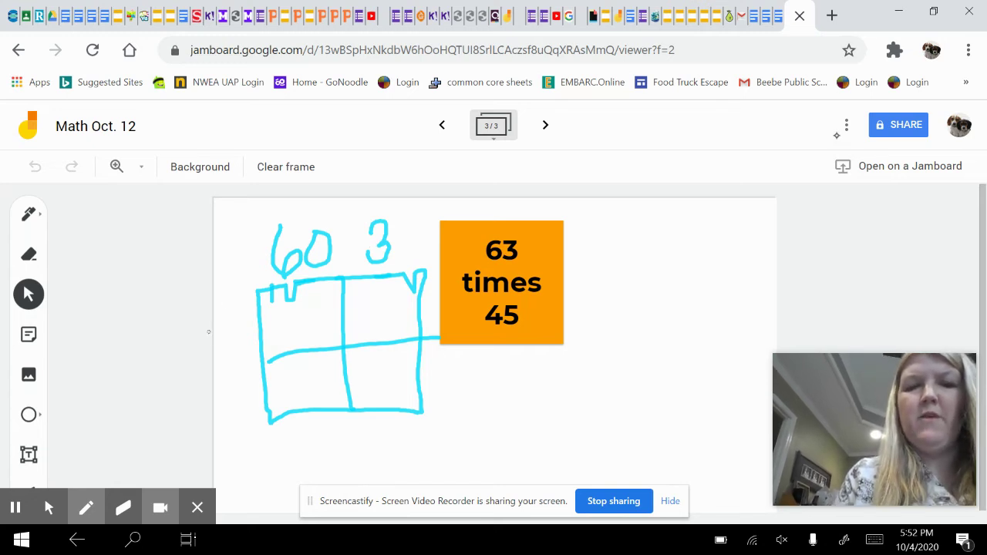
pyautogui.moveTo(217, 311)
pyautogui.mouseDown()
pyautogui.moveTo(215, 341)
pyautogui.moveTo(233, 339)
pyautogui.mouseUp()
pyautogui.moveTo(236, 309); pyautogui.dragTo(230, 364)
pyautogui.moveTo(258, 313); pyautogui.dragTo(256, 307)
pyautogui.moveTo(233, 388); pyautogui.dragTo(214, 421)
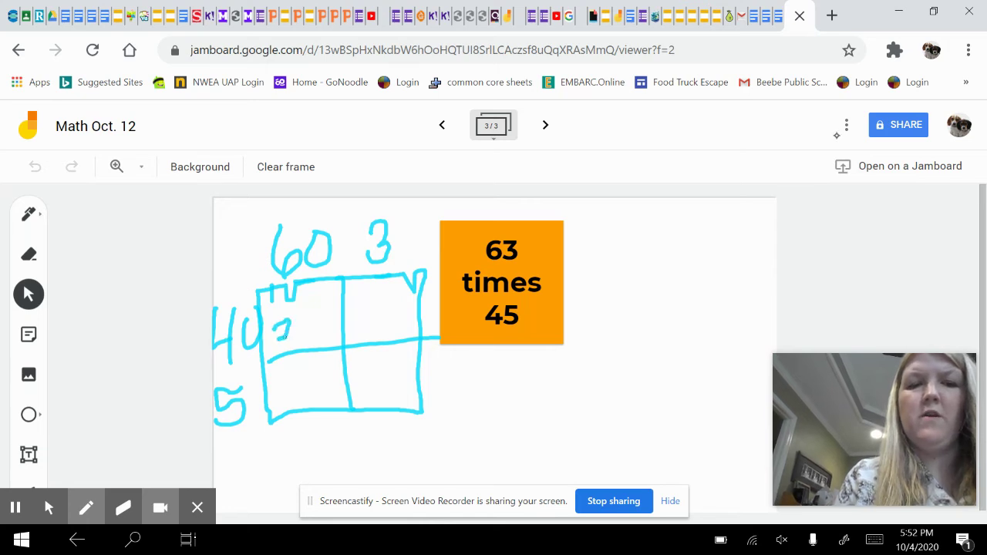
# Write 2400 and 120 in the top boxes, 300 and 15 in the bottom boxes
pyautogui.moveTo(287, 337); pyautogui.dragTo(302, 338)
pyautogui.moveTo(300, 310)
pyautogui.mouseDown()
pyautogui.moveTo(297, 330)
pyautogui.moveTo(316, 327)
pyautogui.mouseUp()
pyautogui.moveTo(312, 307)
pyautogui.mouseDown()
pyautogui.moveTo(326, 337)
pyautogui.moveTo(322, 319)
pyautogui.moveTo(344, 310)
pyautogui.mouseUp()
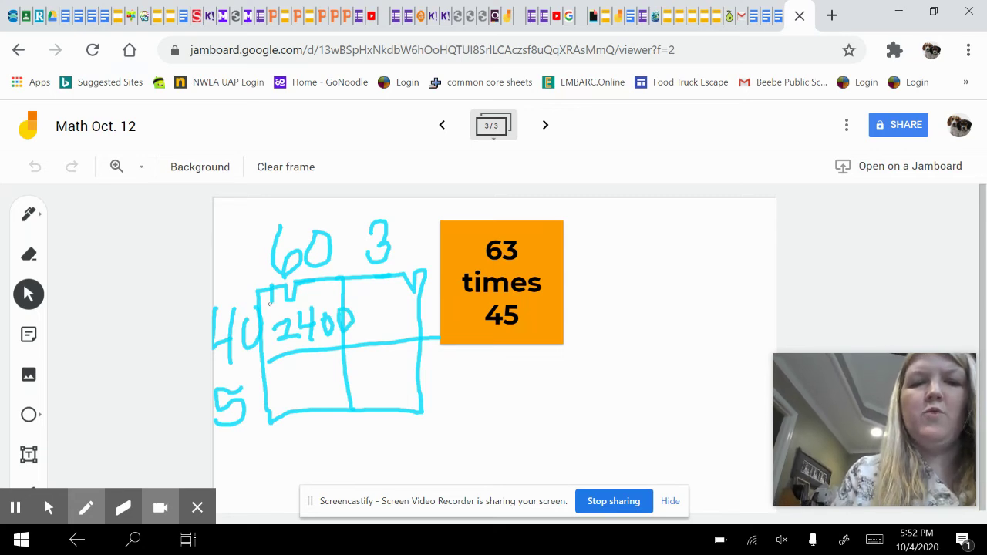
pyautogui.moveTo(382, 305); pyautogui.dragTo(382, 336)
pyautogui.moveTo(398, 307)
pyautogui.mouseDown()
pyautogui.moveTo(409, 304)
pyautogui.moveTo(419, 327)
pyautogui.mouseUp()
pyautogui.moveTo(427, 307); pyautogui.dragTo(424, 304)
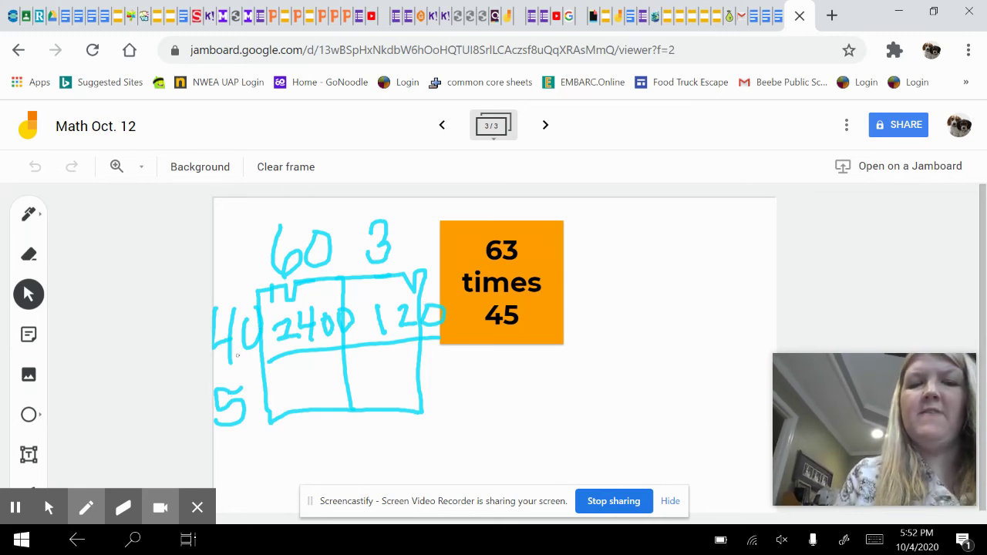
pyautogui.moveTo(271, 375)
pyautogui.mouseDown()
pyautogui.moveTo(280, 390)
pyautogui.moveTo(270, 412)
pyautogui.mouseUp()
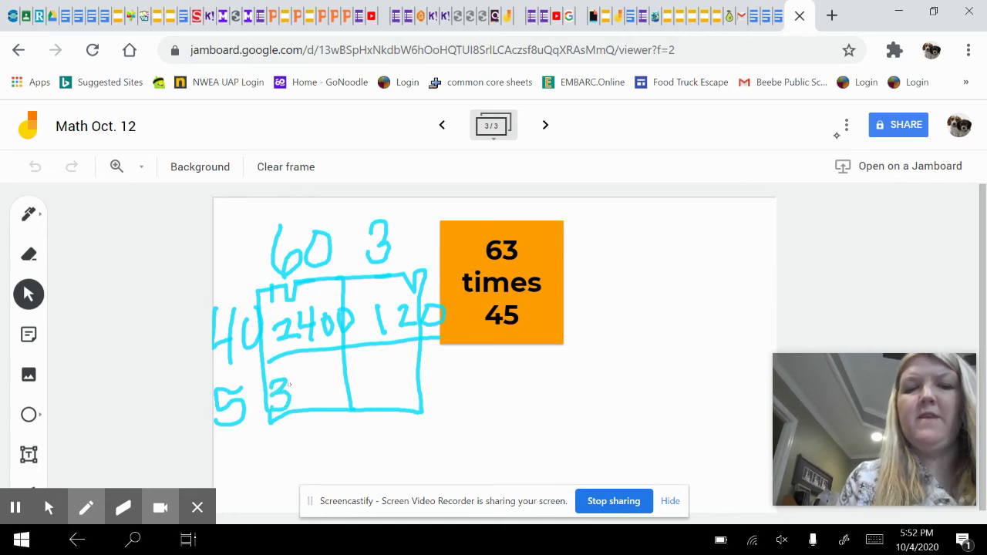
pyautogui.moveTo(300, 378)
pyautogui.mouseDown()
pyautogui.moveTo(291, 387)
pyautogui.moveTo(330, 371)
pyautogui.mouseUp()
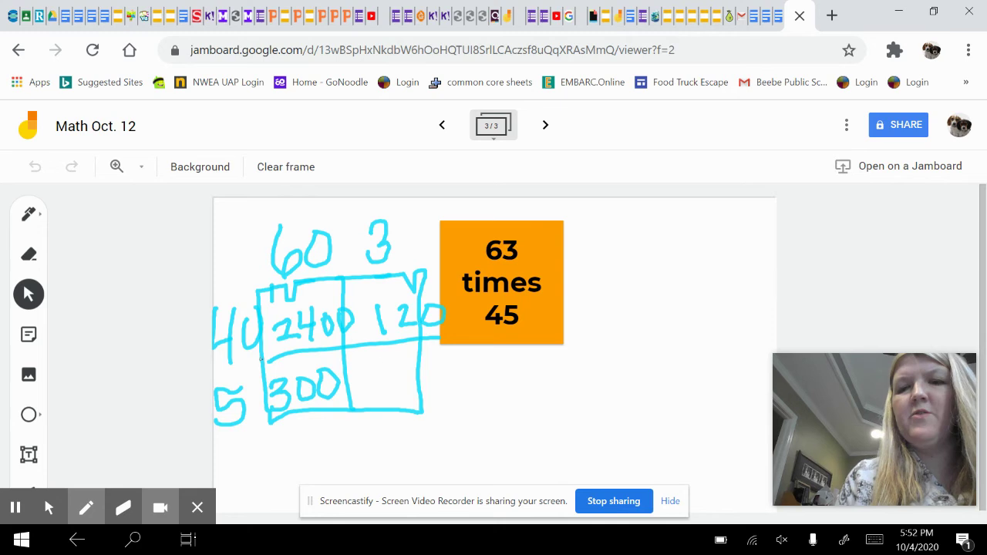
pyautogui.moveTo(373, 362)
pyautogui.mouseDown()
pyautogui.moveTo(378, 395)
pyautogui.moveTo(401, 363)
pyautogui.moveTo(391, 381)
pyautogui.moveTo(414, 391)
pyautogui.moveTo(388, 398)
pyautogui.mouseUp()
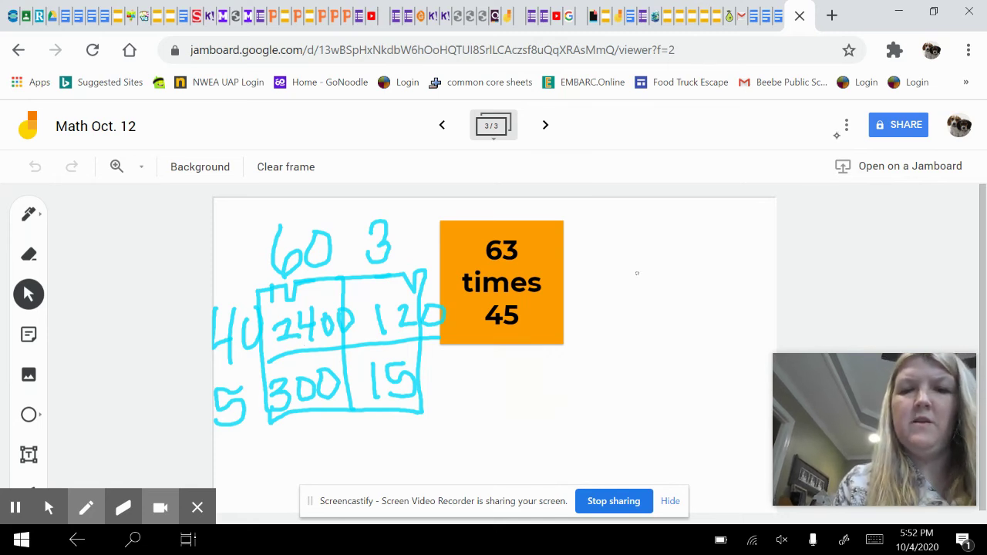
# Write the row totals 2520 and 315 in a column right of the note
pyautogui.moveTo(618, 261)
pyautogui.mouseDown()
pyautogui.moveTo(622, 321)
pyautogui.moveTo(647, 293)
pyautogui.mouseUp()
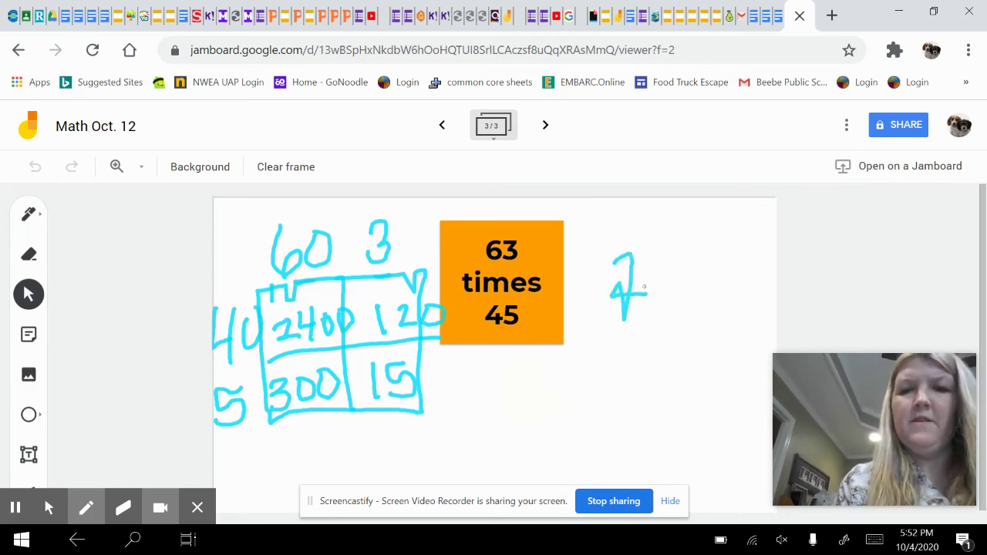
pyautogui.moveTo(691, 248)
pyautogui.mouseDown()
pyautogui.moveTo(672, 299)
pyautogui.moveTo(734, 293)
pyautogui.moveTo(733, 317)
pyautogui.mouseUp()
pyautogui.moveTo(772, 251)
pyautogui.mouseDown()
pyautogui.moveTo(789, 279)
pyautogui.moveTo(772, 250)
pyautogui.mouseUp()
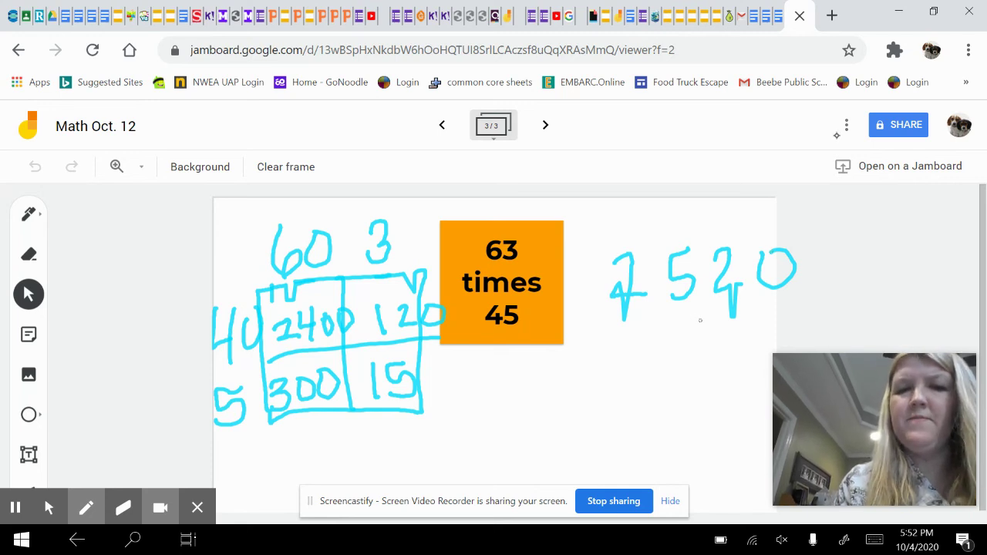
pyautogui.moveTo(689, 332)
pyautogui.mouseDown()
pyautogui.moveTo(715, 350)
pyautogui.moveTo(696, 367)
pyautogui.mouseUp()
pyautogui.moveTo(754, 321); pyautogui.dragTo(750, 365)
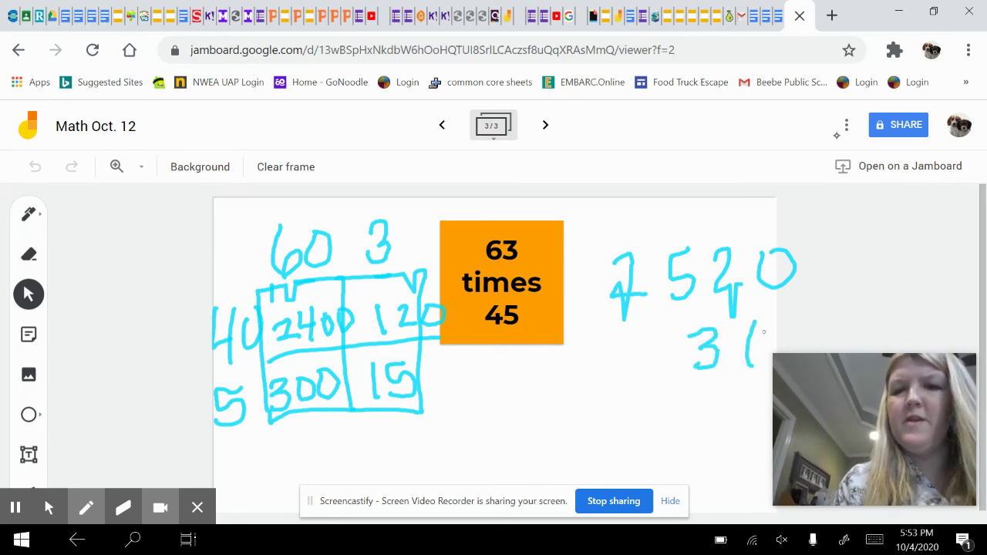
pyautogui.moveTo(811, 300); pyautogui.dragTo(786, 335)
# Add a plus sign and sum line, and write the total 2835 below
pyautogui.moveTo(557, 405); pyautogui.dragTo(773, 384)
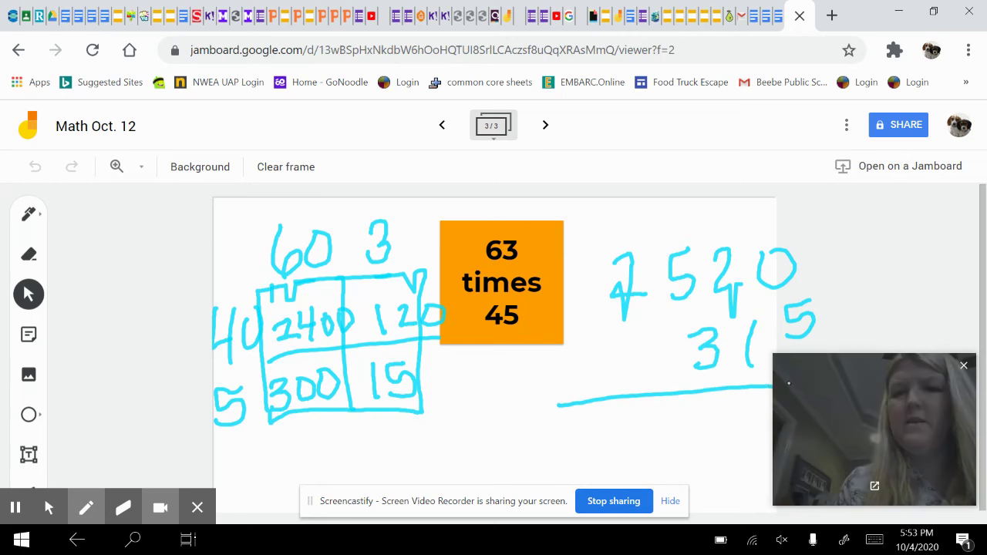
pyautogui.moveTo(595, 349); pyautogui.dragTo(599, 382)
pyautogui.moveTo(578, 367); pyautogui.dragTo(615, 364)
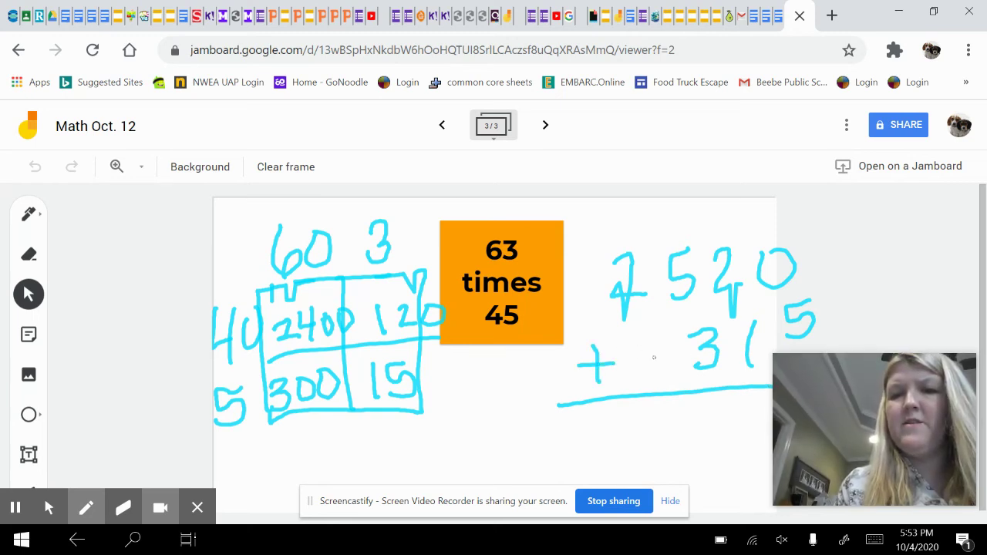
pyautogui.moveTo(702, 424)
pyautogui.mouseDown()
pyautogui.moveTo(714, 452)
pyautogui.moveTo(677, 411)
pyautogui.moveTo(677, 446)
pyautogui.moveTo(688, 412)
pyautogui.mouseUp()
pyautogui.moveTo(588, 423)
pyautogui.mouseDown()
pyautogui.moveTo(607, 453)
pyautogui.moveTo(651, 445)
pyautogui.mouseUp()
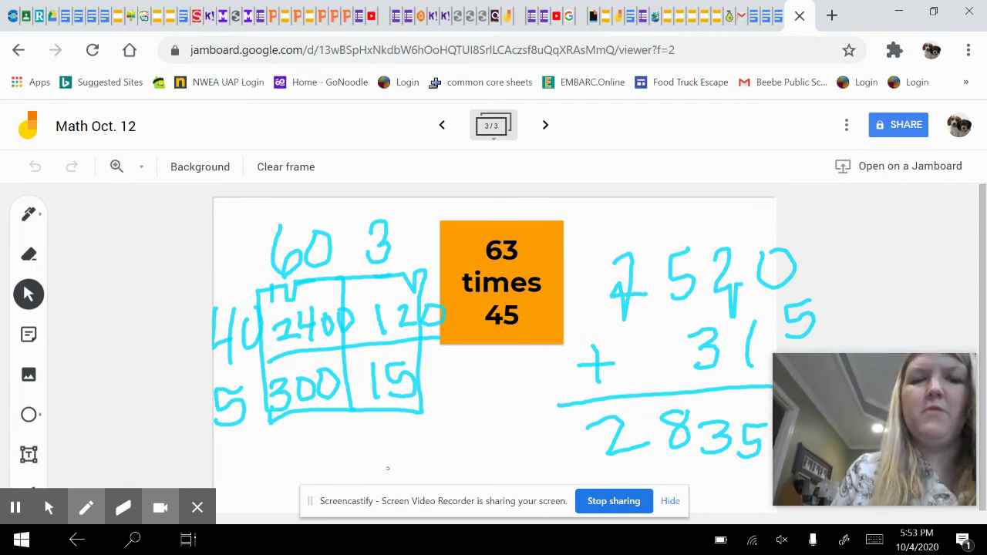
# Switch to the pointer tool and return to frame 2 with the 1/4 of 12 work
pyautogui.click(49, 507)
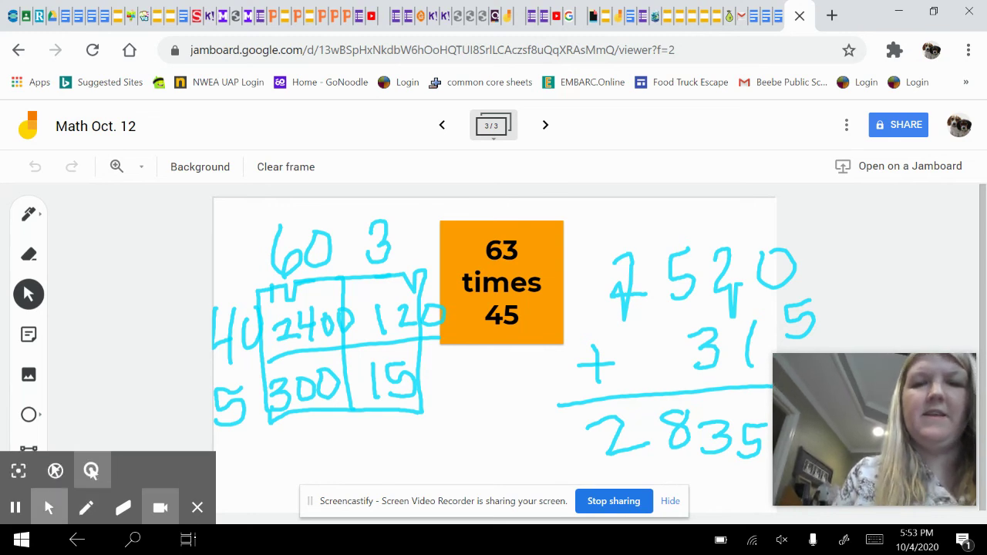
pyautogui.click(442, 125)
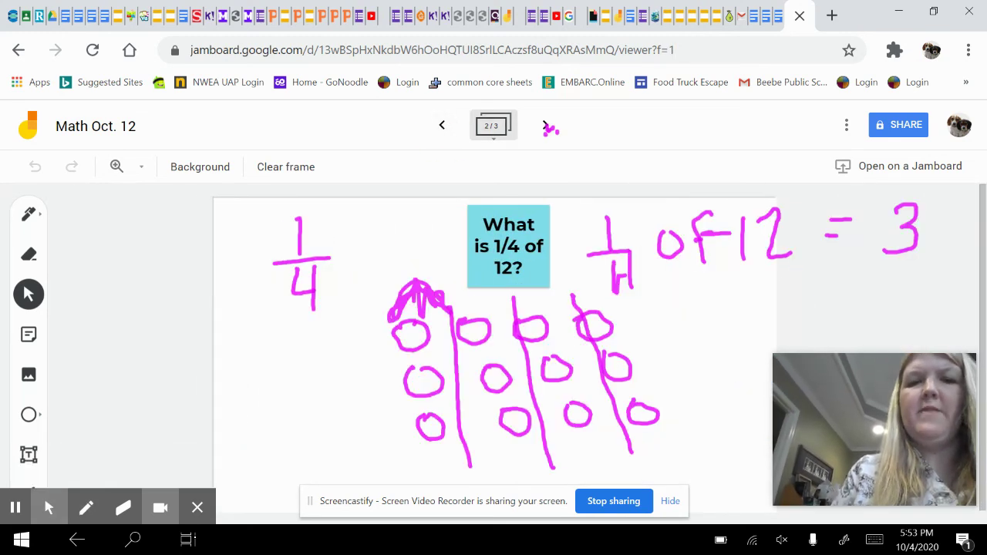